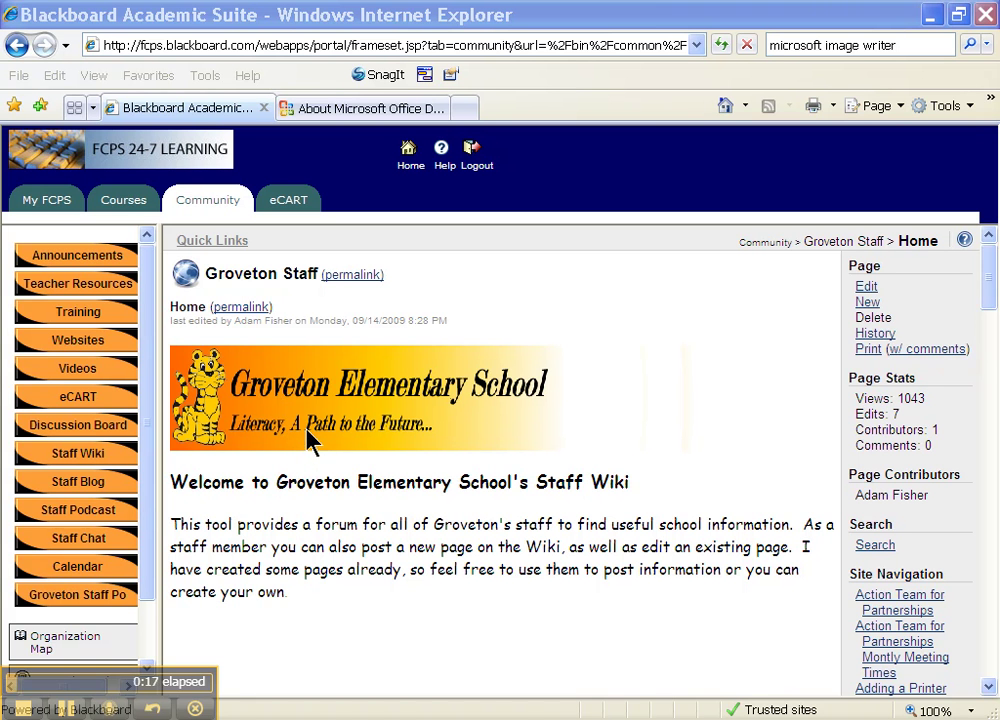
Open Teacher Resources > Software in Blackboard, then switch to the Three Rocks Word document.
{"action": "left_click", "coordinate": [83, 287]}
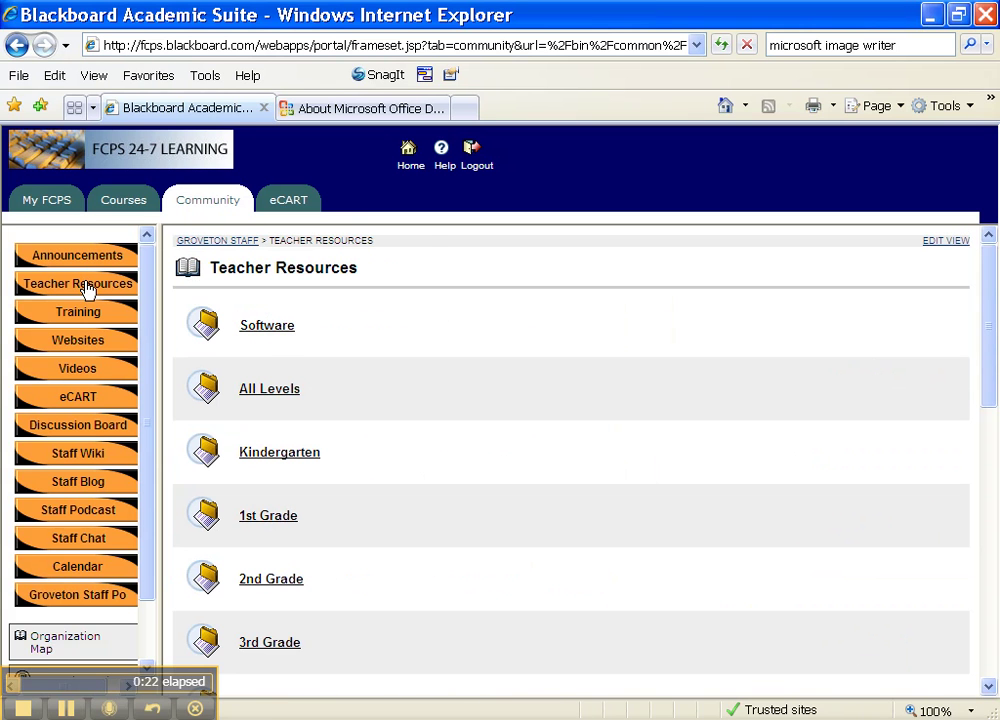
{"action": "left_click", "coordinate": [276, 326]}
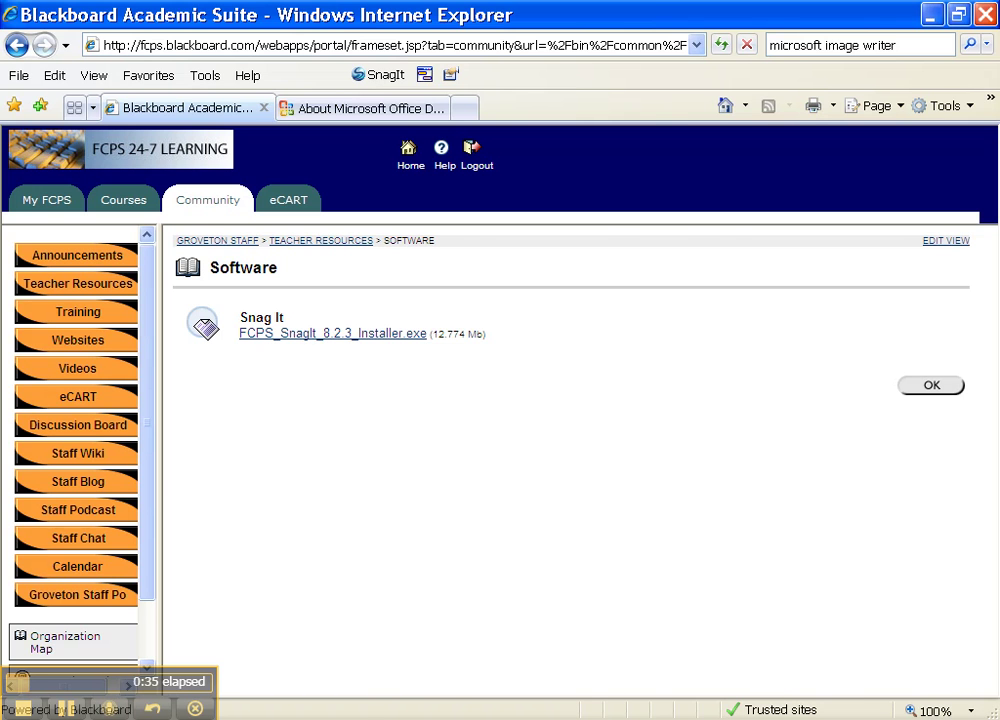
{"action": "key", "text": "alt+Tab"}
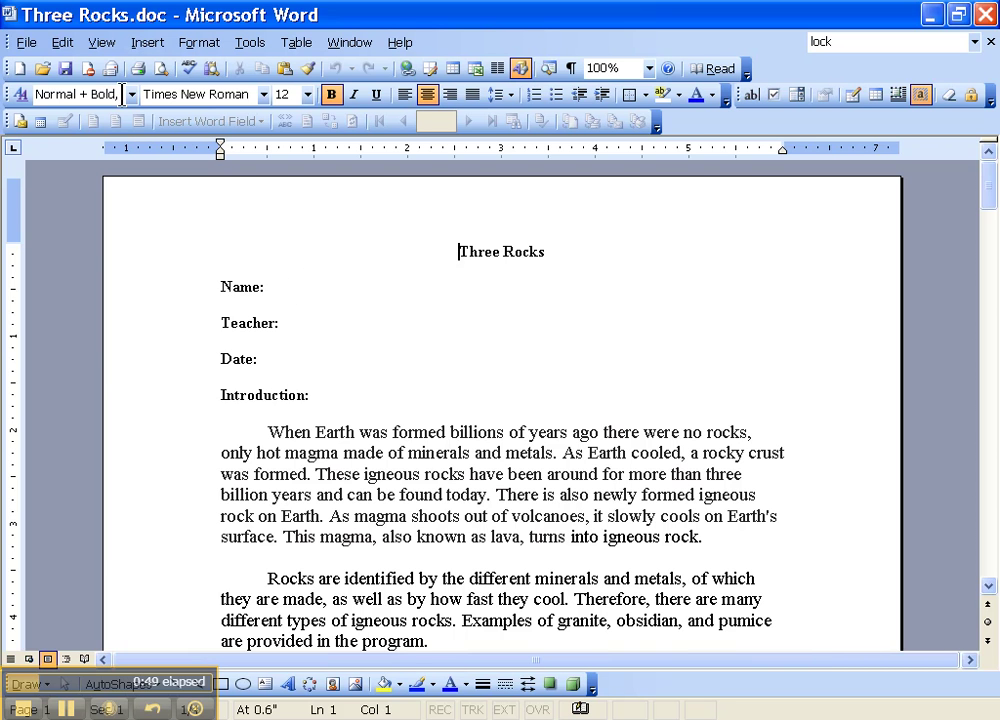
Print Three Rocks.doc from Word with SnagIt 8 selected as the printer.
{"action": "left_click", "coordinate": [26, 44]}
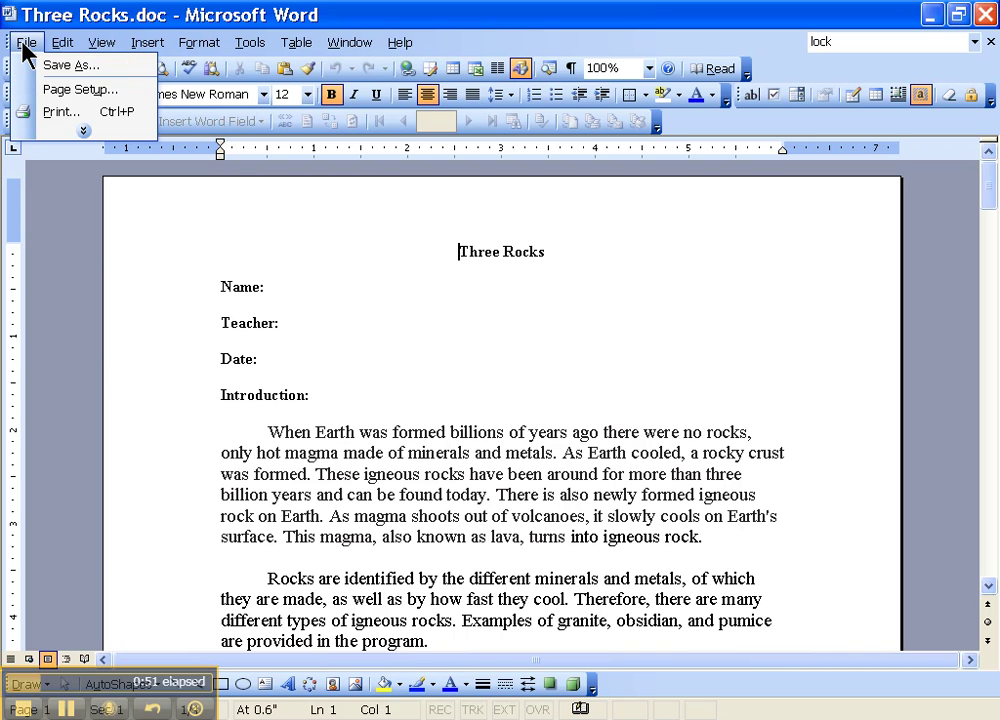
{"action": "left_click", "coordinate": [76, 112]}
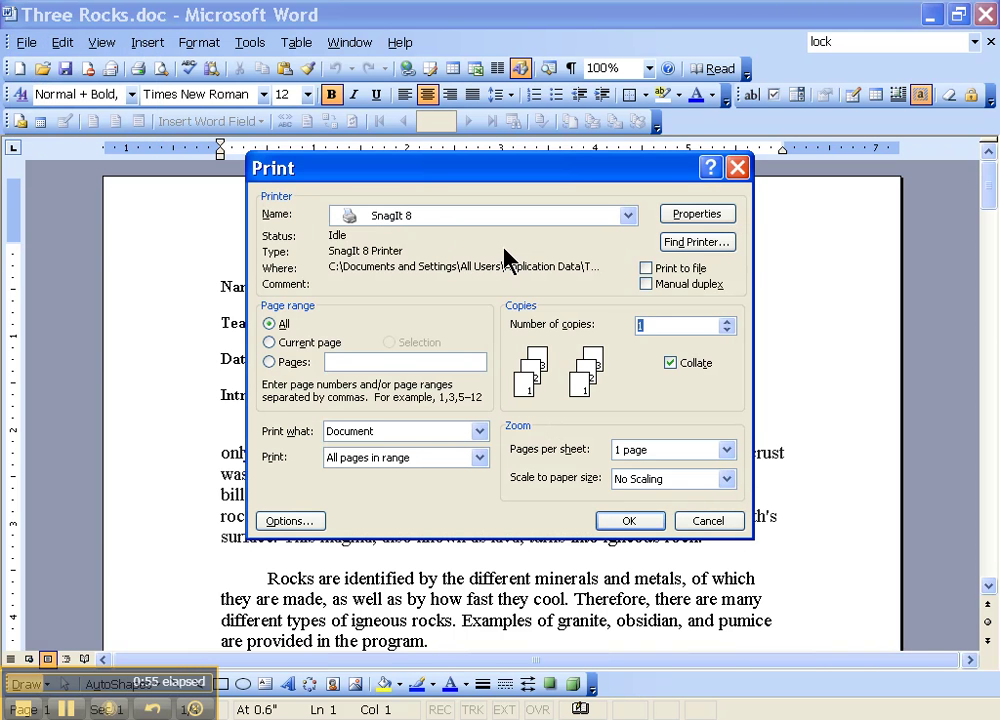
{"action": "left_click", "coordinate": [628, 216]}
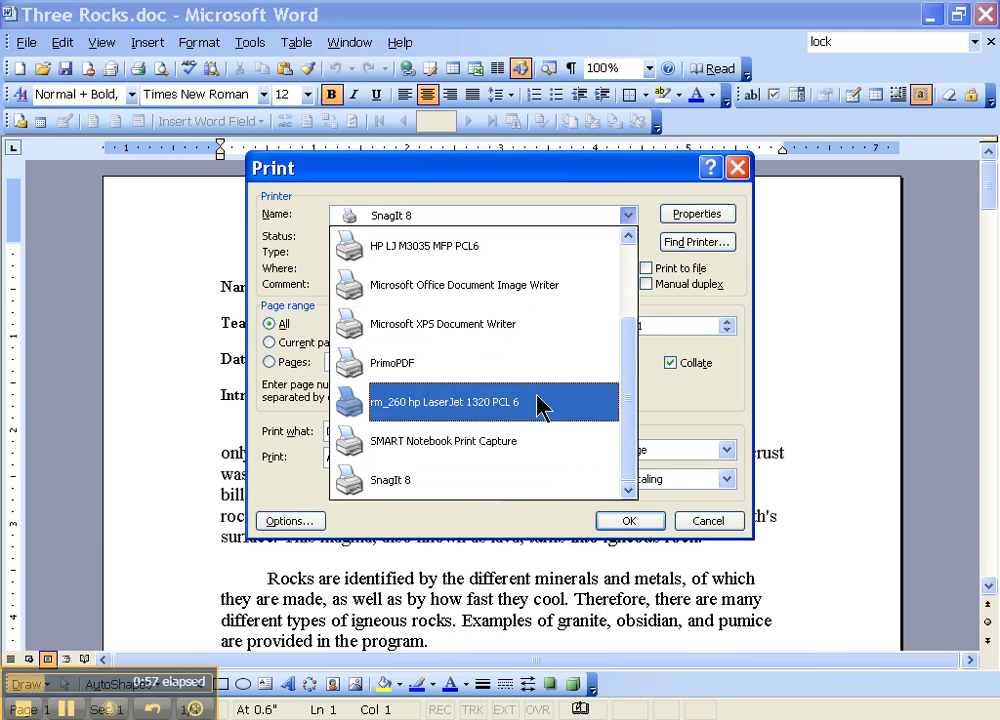
{"action": "left_click", "coordinate": [388, 492]}
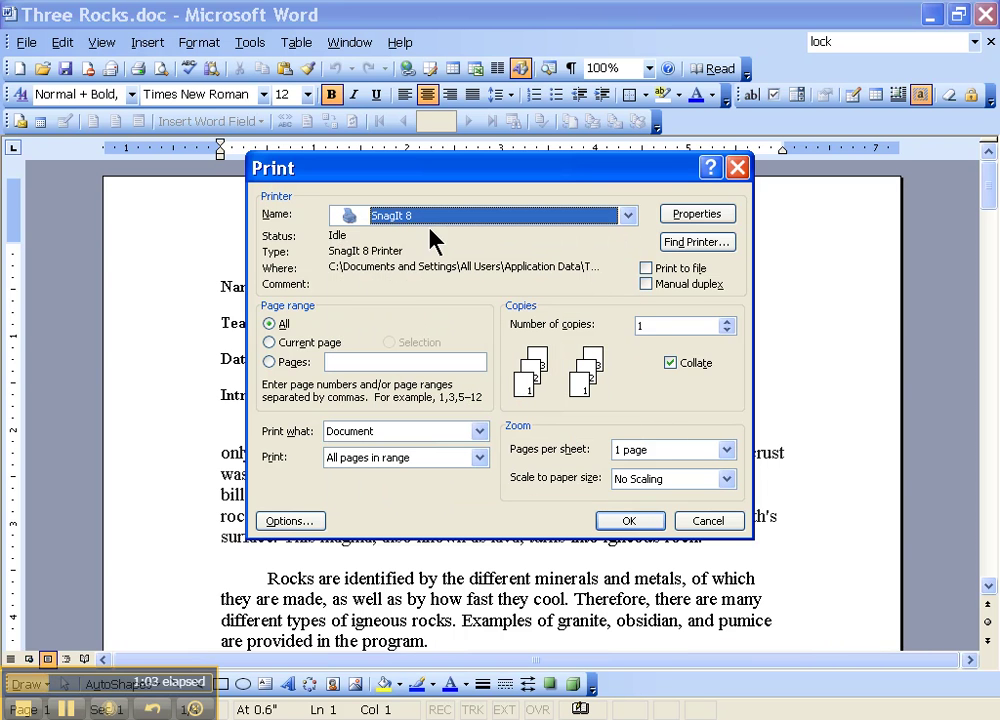
{"action": "left_click", "coordinate": [614, 522]}
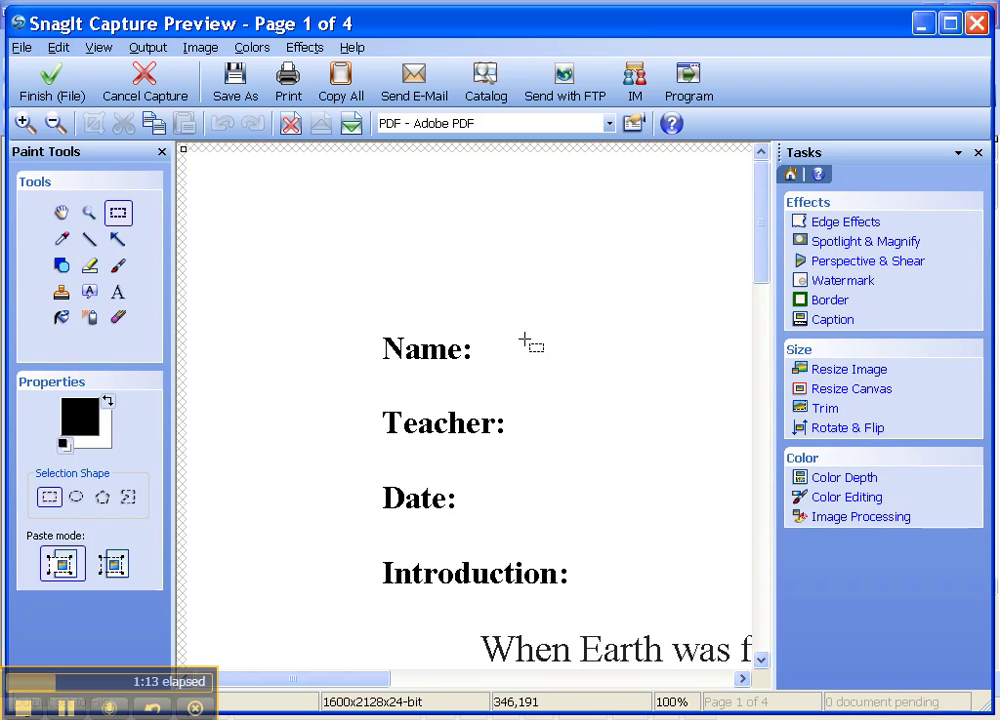
Zoom the SnagIt capture preview out to the whole page and back in to 100%.
{"action": "scroll", "coordinate": [524, 342], "scroll_direction": "down", "scroll_amount": 2}
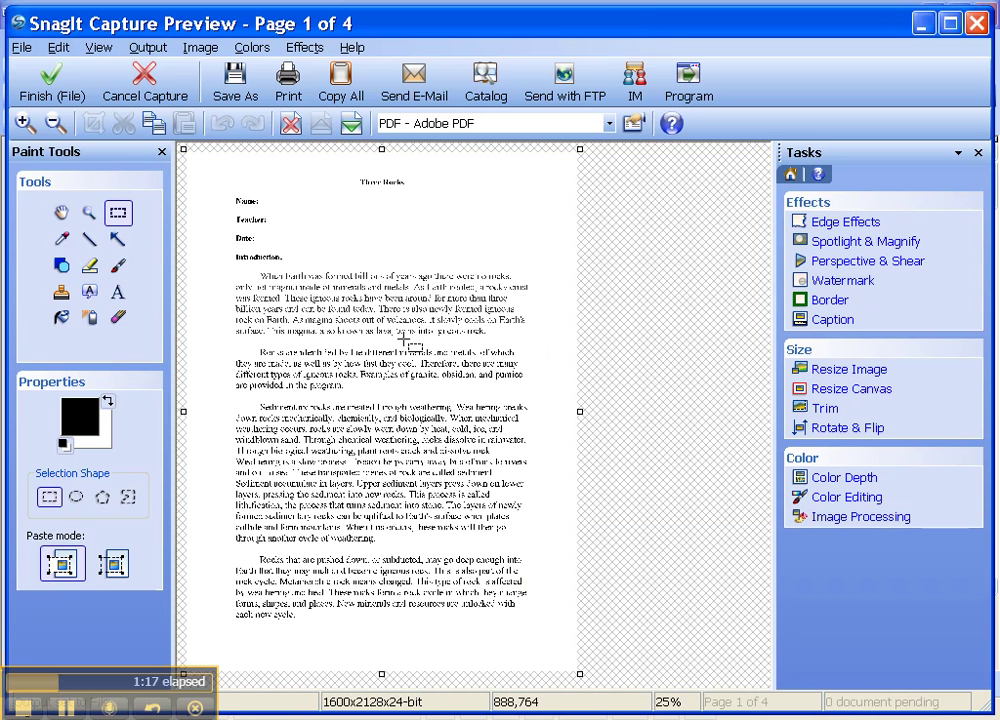
{"action": "scroll", "coordinate": [362, 318], "scroll_direction": "up", "scroll_amount": 2}
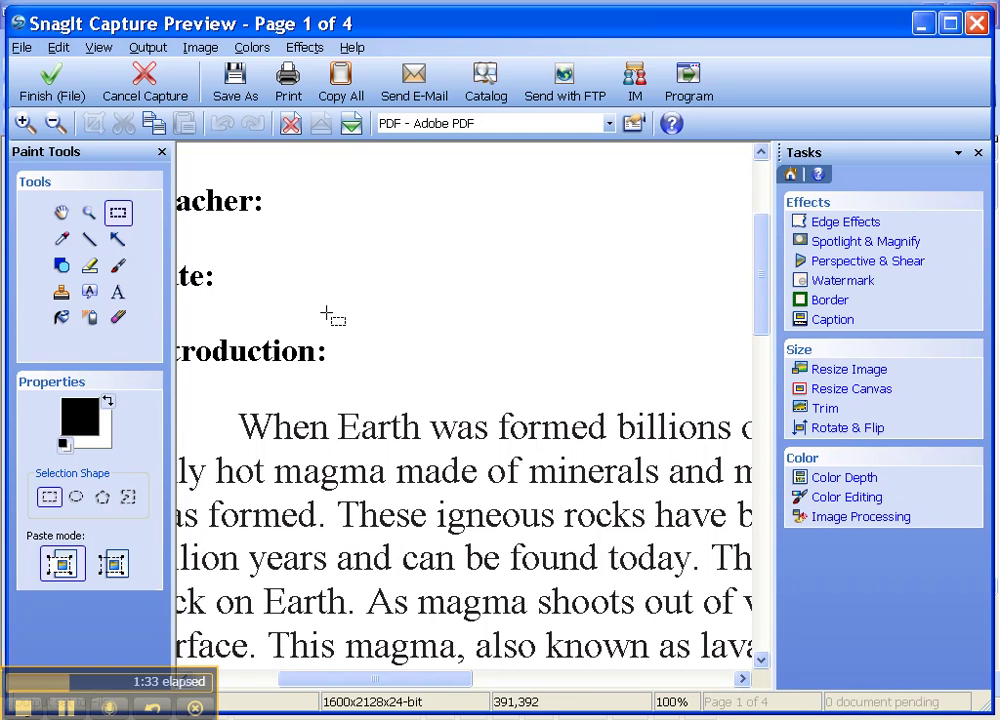
Save the capture as an Adobe PDF named 'test' on the Desktop.
{"action": "left_click", "coordinate": [236, 84]}
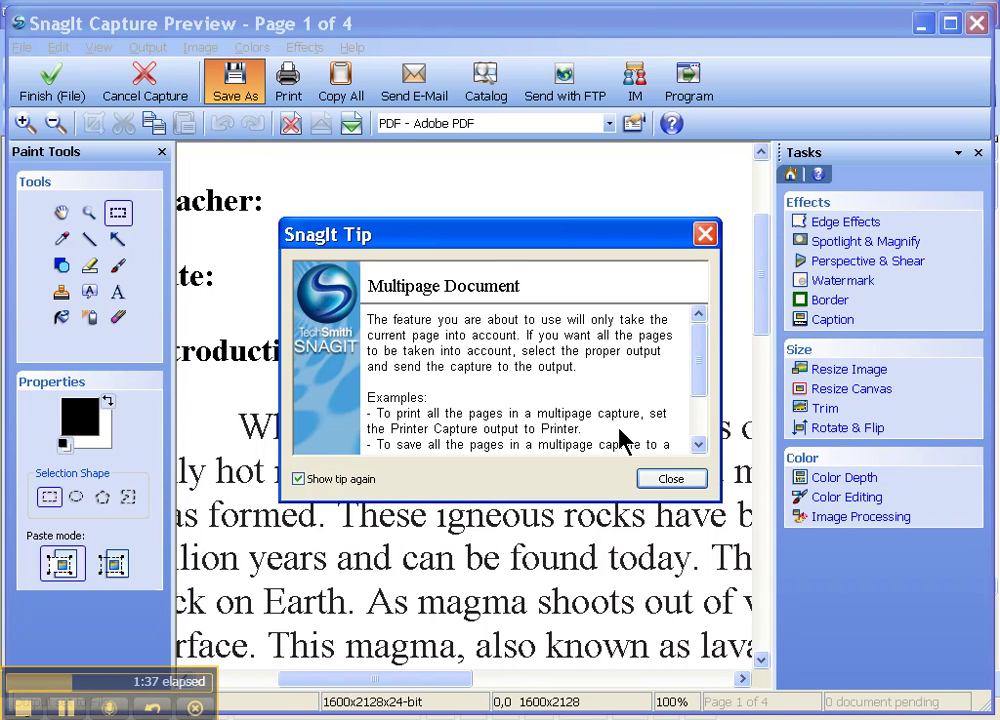
{"action": "left_click", "coordinate": [671, 480]}
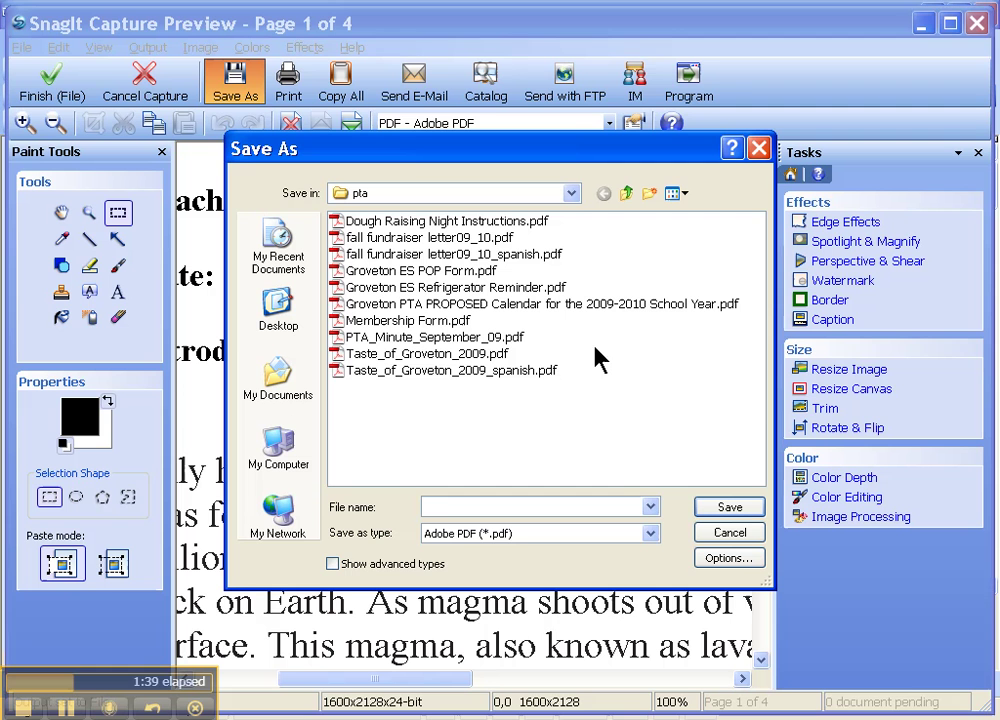
{"action": "left_click", "coordinate": [468, 534]}
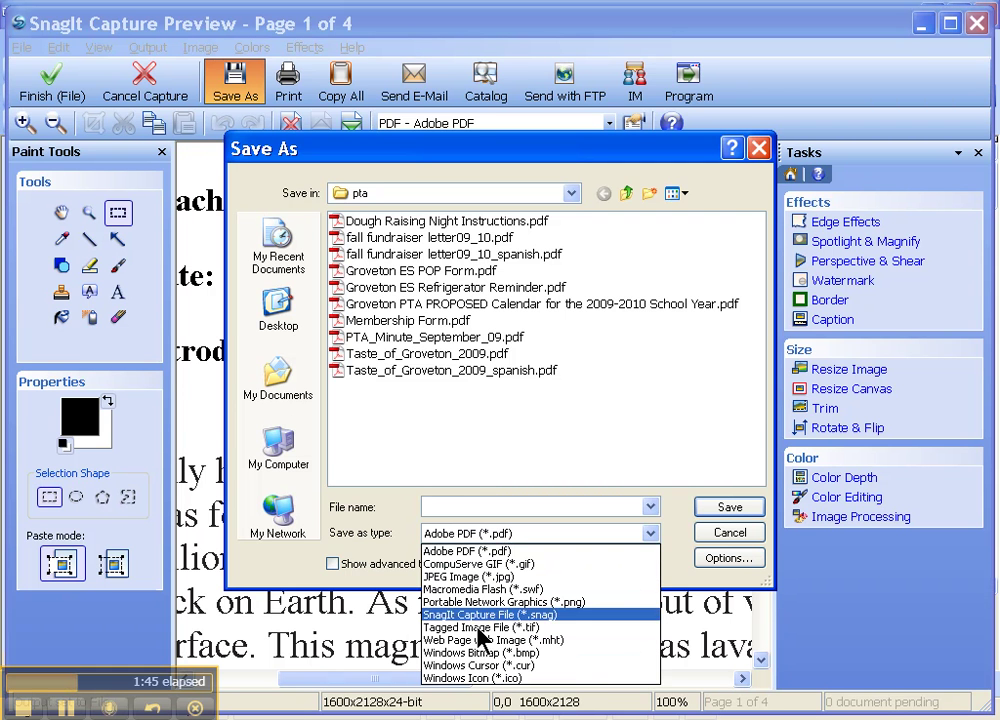
{"action": "left_click", "coordinate": [461, 550]}
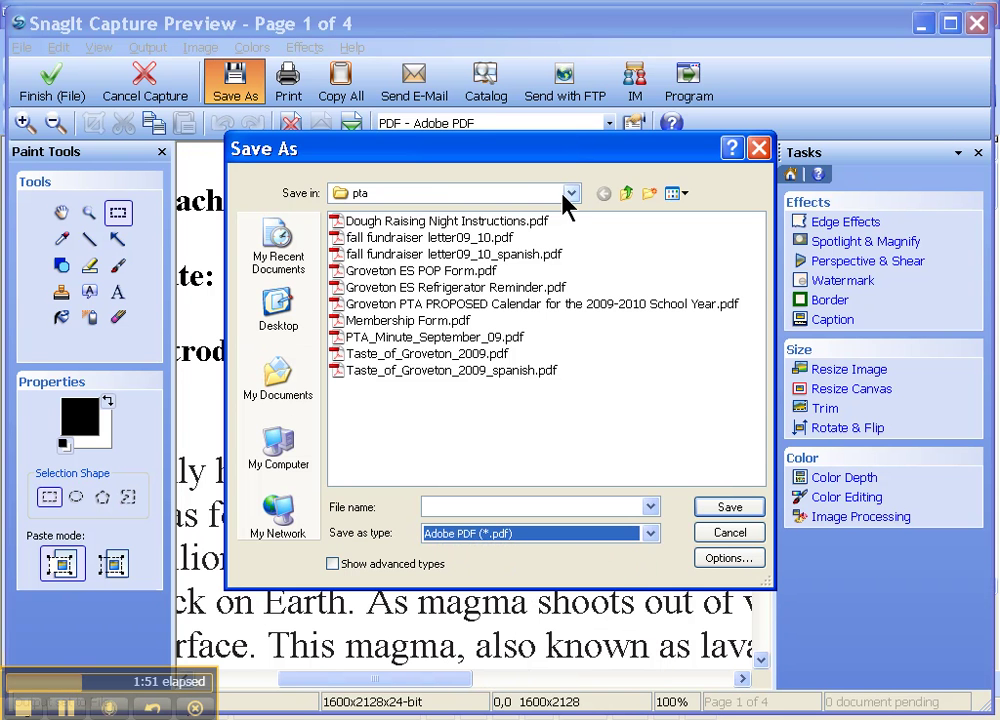
{"action": "left_click", "coordinate": [279, 308]}
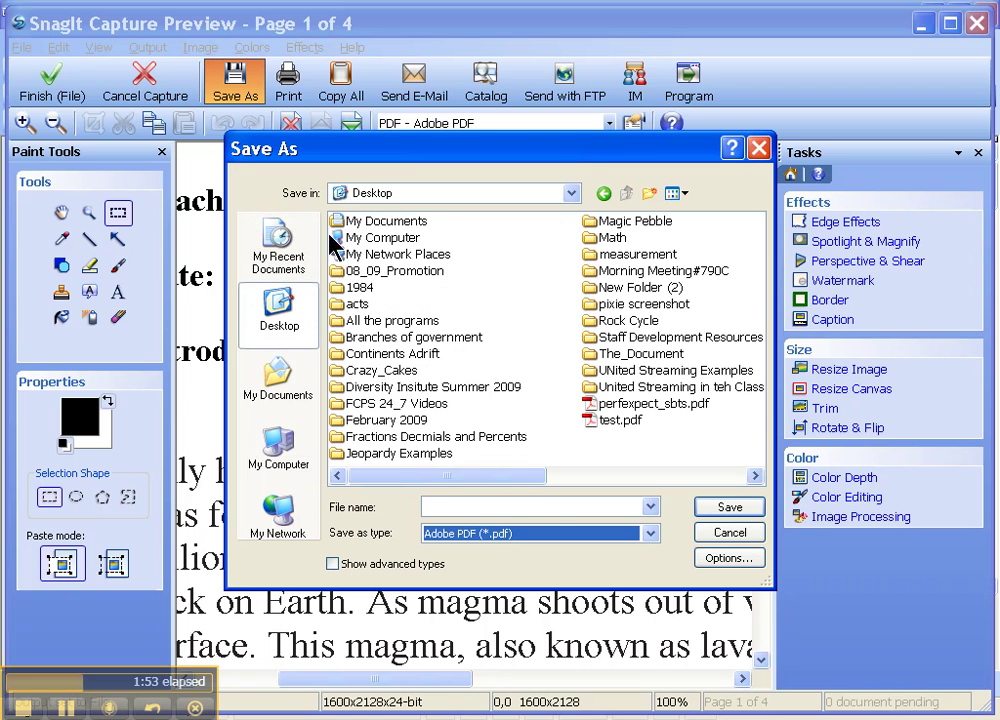
{"action": "left_click", "coordinate": [537, 512]}
{"action": "type", "text": "te"}
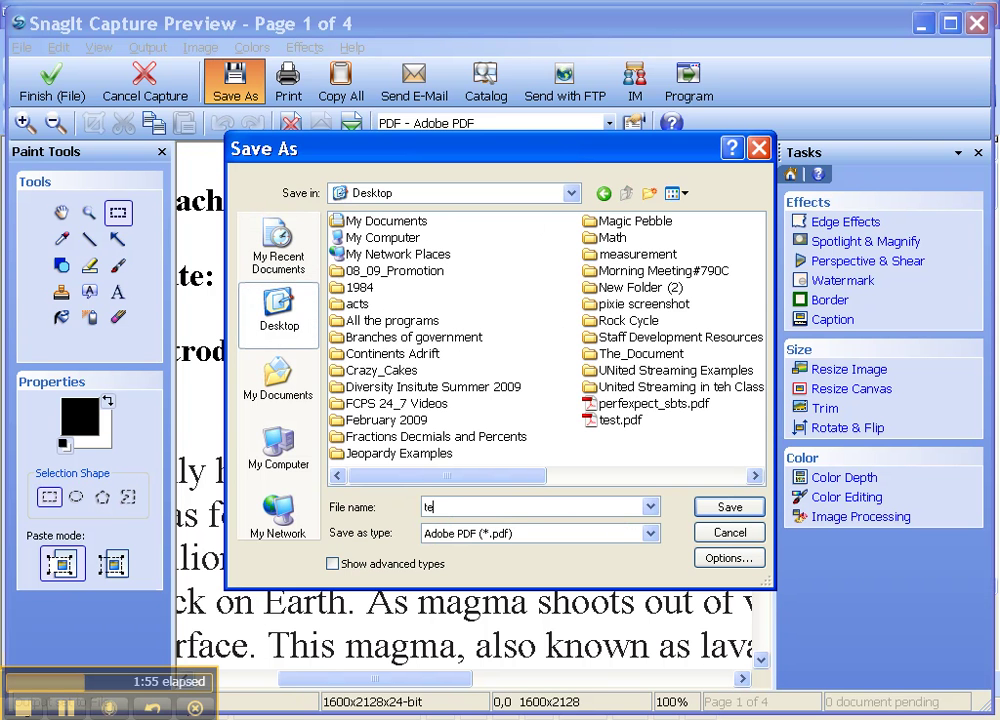
{"action": "type", "text": "st.pdf"}
{"action": "left_click", "coordinate": [717, 509]}
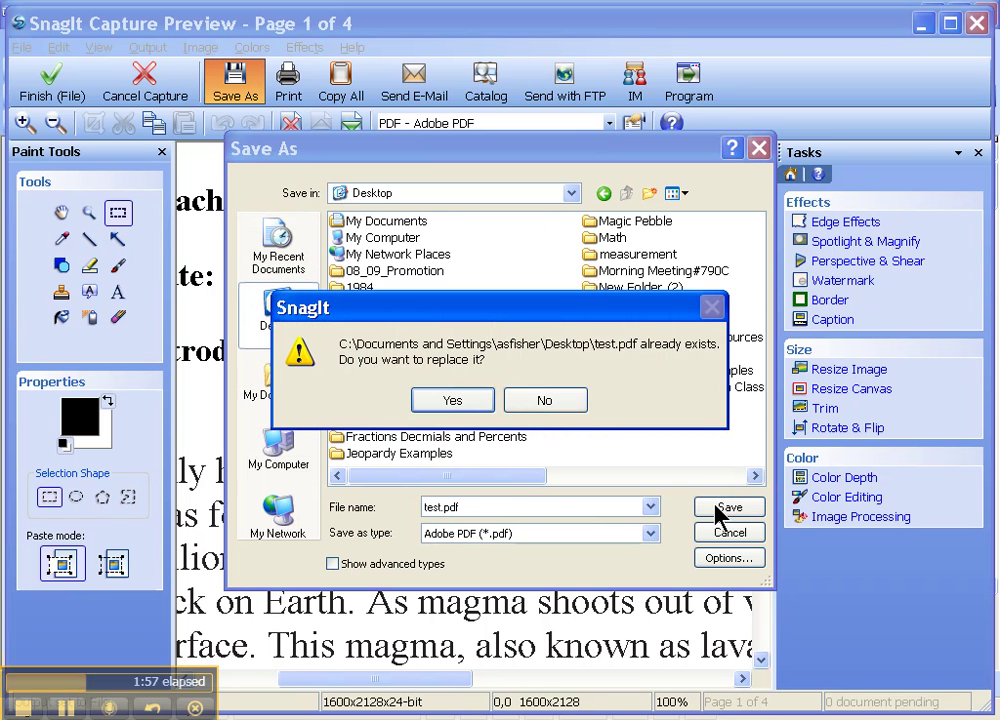
Decline overwriting test.pdf, save as 'test1' instead, and minimize the preview window.
{"action": "left_click", "coordinate": [544, 400]}
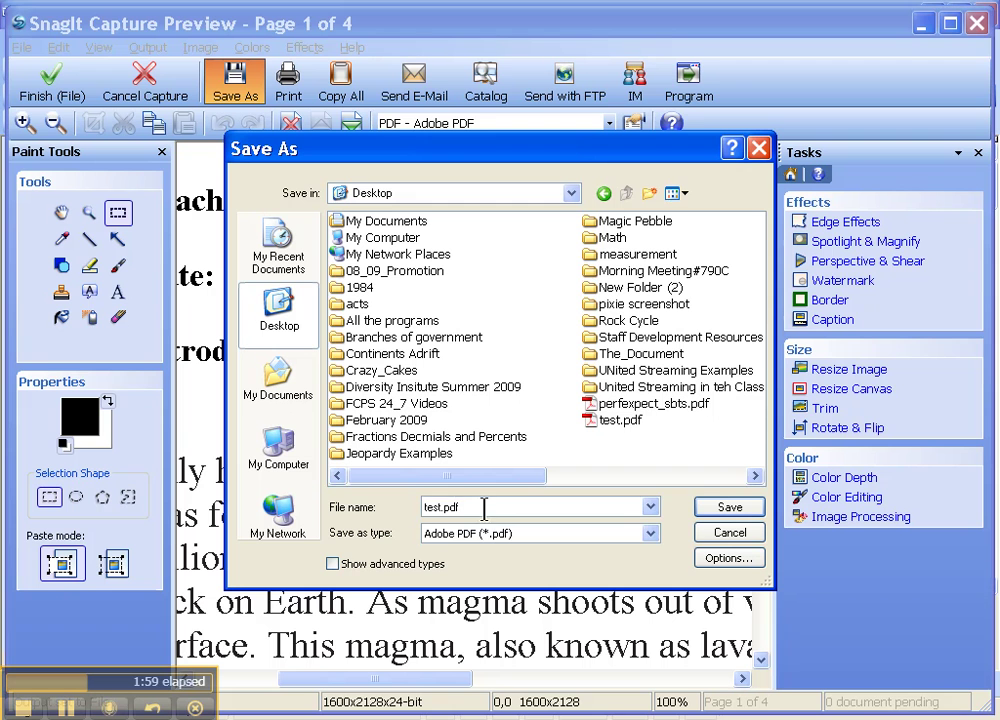
{"action": "double_click", "coordinate": [438, 507]}
{"action": "type", "text": "test1"}
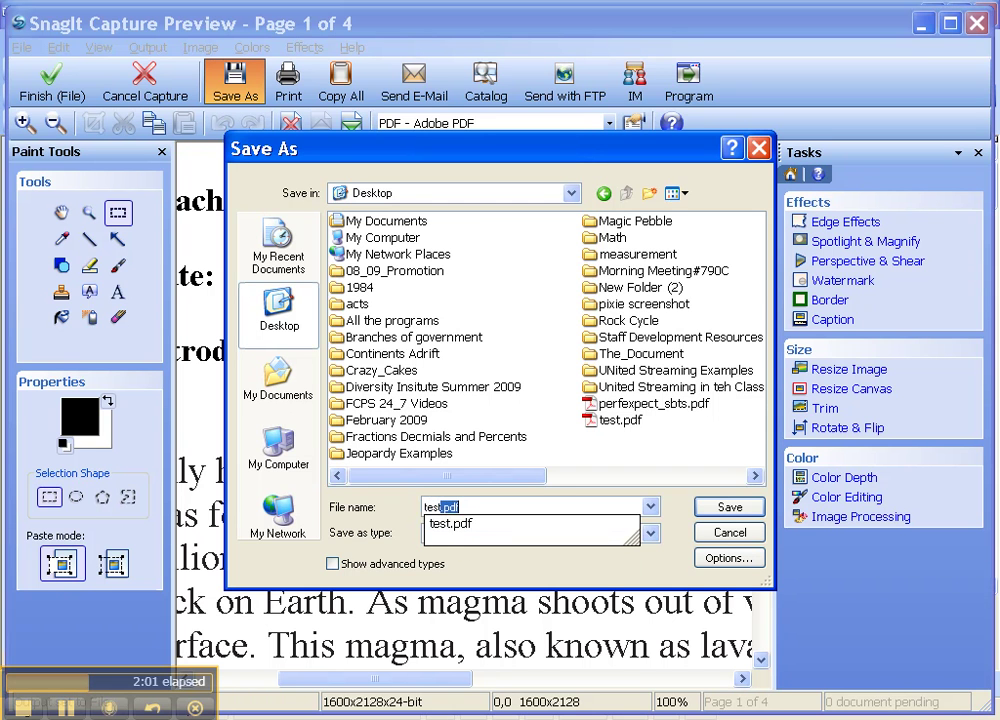
{"action": "left_click", "coordinate": [740, 512]}
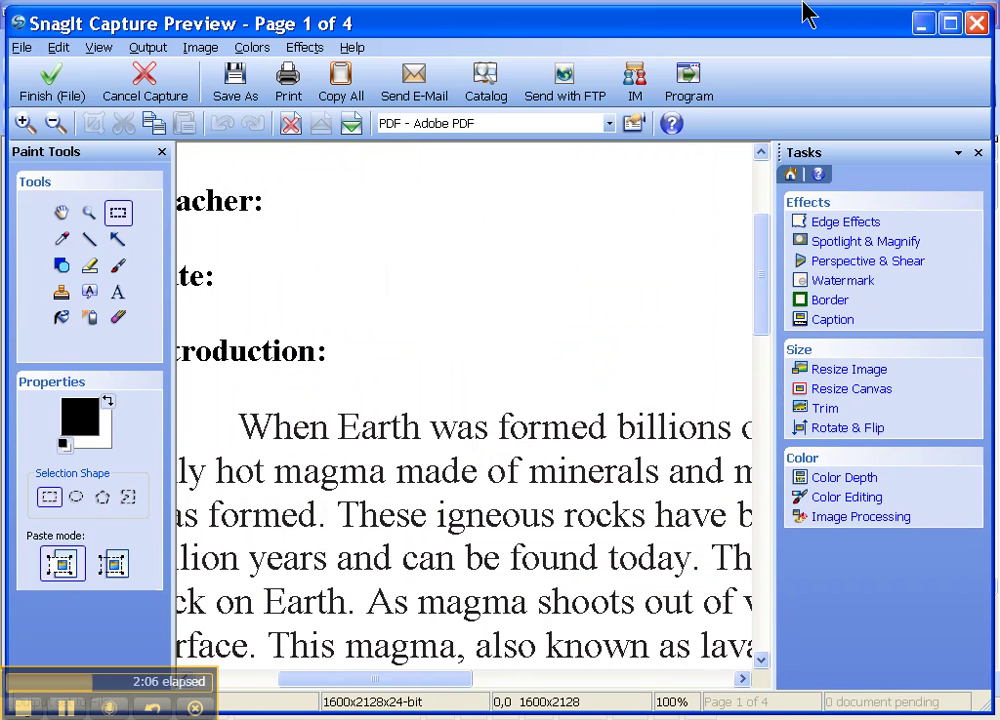
{"action": "left_click", "coordinate": [923, 23]}
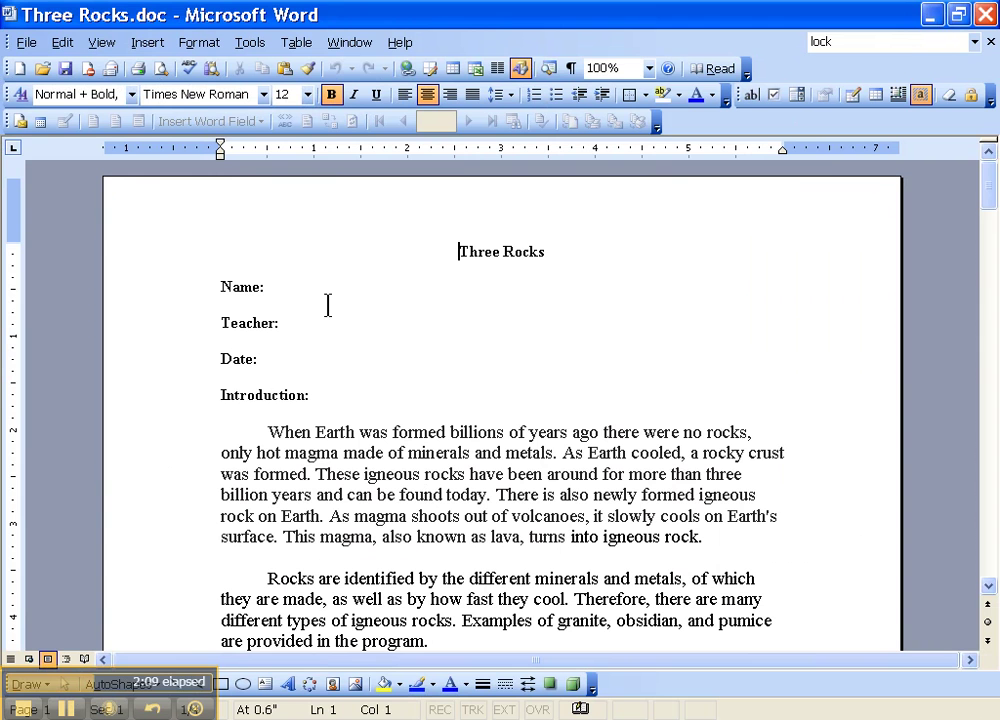
Minimize Word and the browser, then select and open test1.pdf on the desktop.
{"action": "left_click", "coordinate": [933, 20]}
{"action": "left_click", "coordinate": [933, 20]}
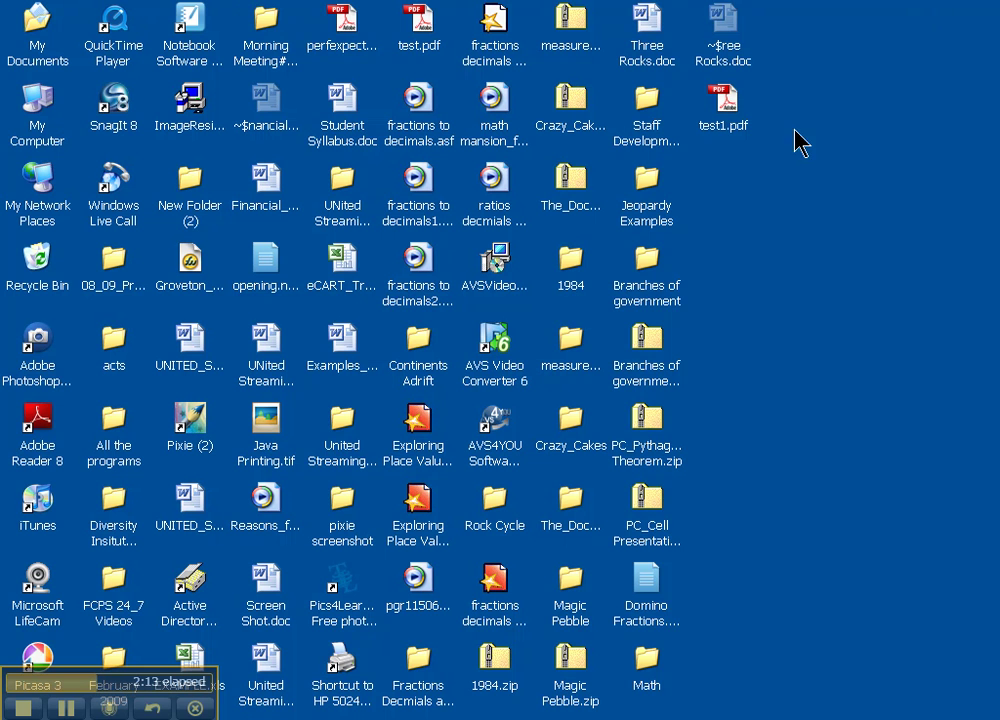
{"action": "left_click_drag", "start_coordinate": [773, 160], "coordinate": [746, 156]}
{"action": "double_click", "coordinate": [737, 122]}
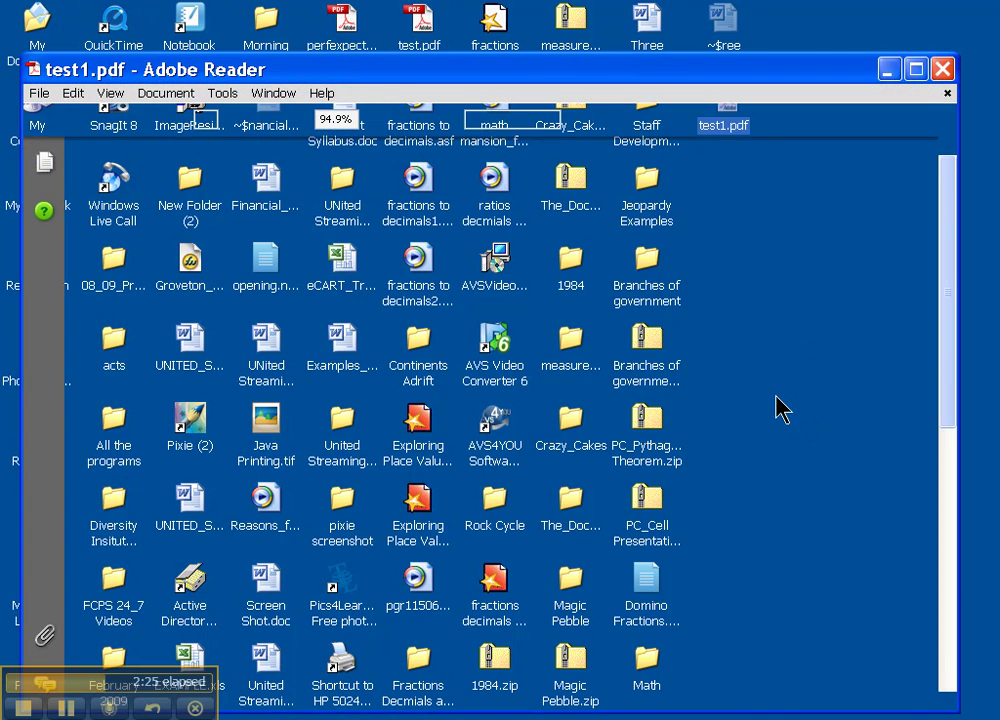
Scroll through the Three Rocks page in Adobe Reader, then return to Three Rocks.doc in Word.
{"action": "scroll", "coordinate": [364, 342], "scroll_direction": "down", "scroll_amount": 4}
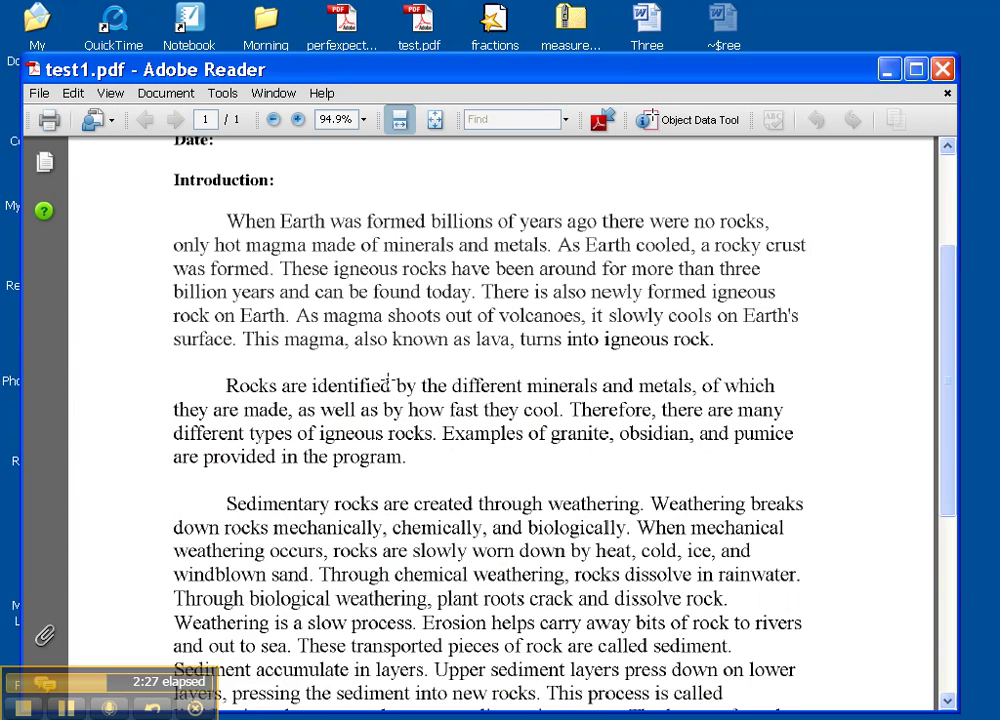
{"action": "scroll", "coordinate": [389, 381], "scroll_direction": "up", "scroll_amount": 4}
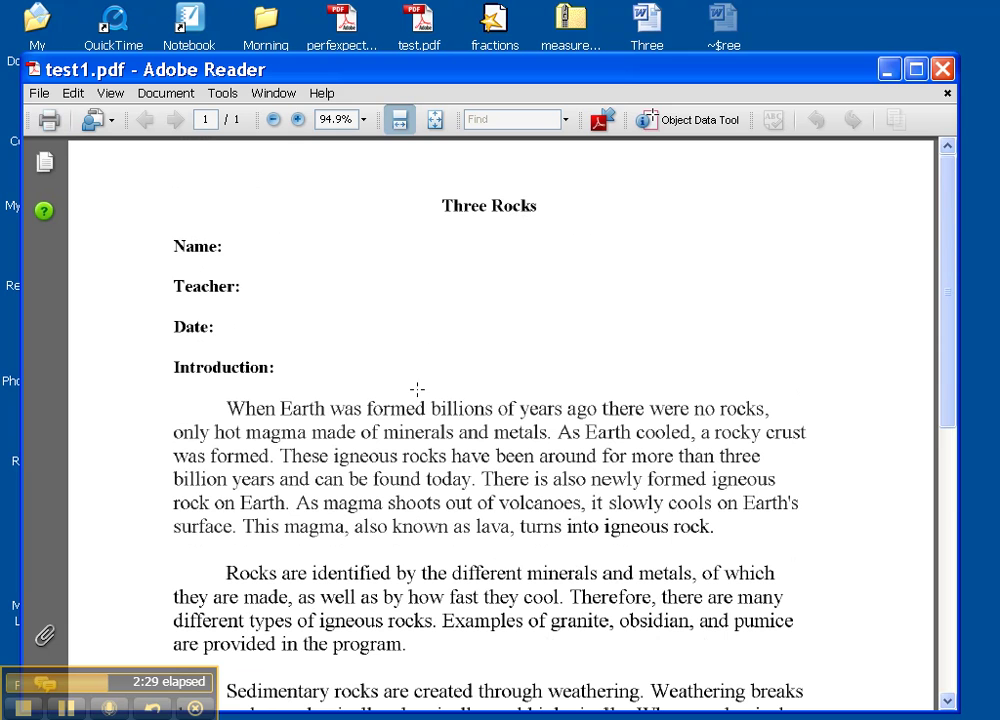
{"action": "scroll", "coordinate": [337, 391], "scroll_direction": "down", "scroll_amount": 10}
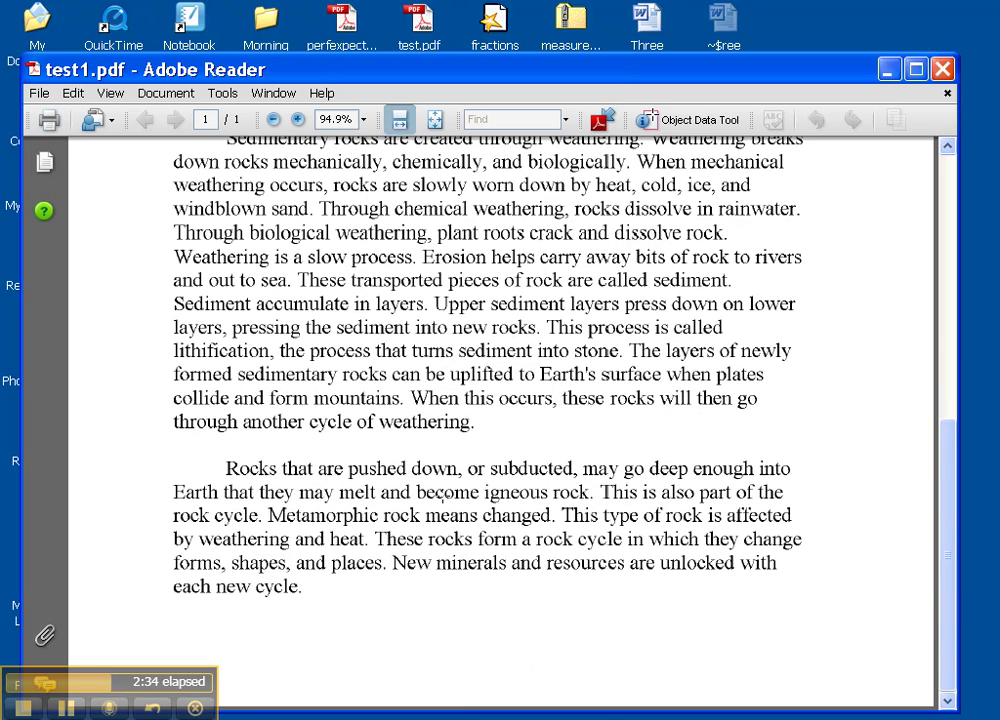
{"action": "scroll", "coordinate": [444, 493], "scroll_direction": "up", "scroll_amount": 10}
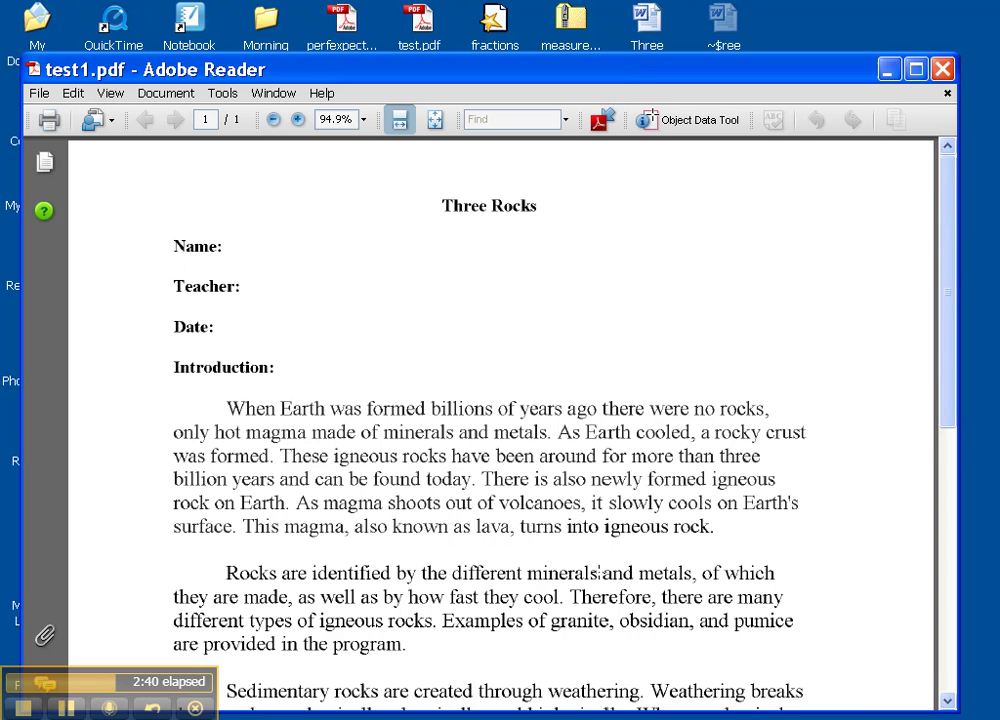
{"action": "left_click", "coordinate": [585, 710]}
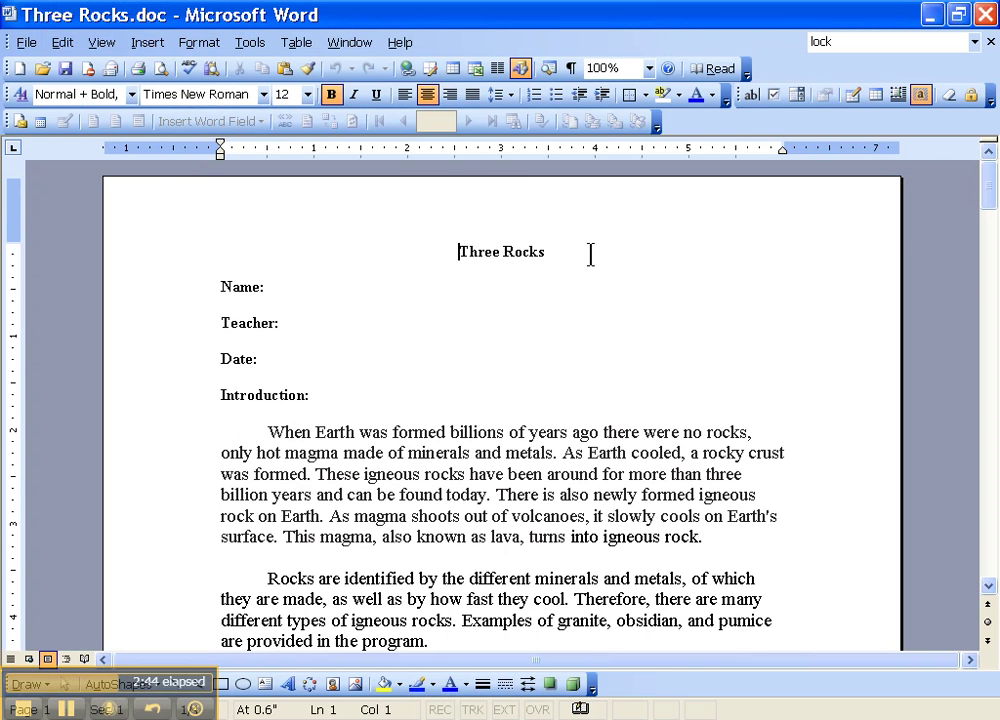
Reprint Three Rocks.doc from Word to the SnagIt 8 printer.
{"action": "left_click", "coordinate": [35, 50]}
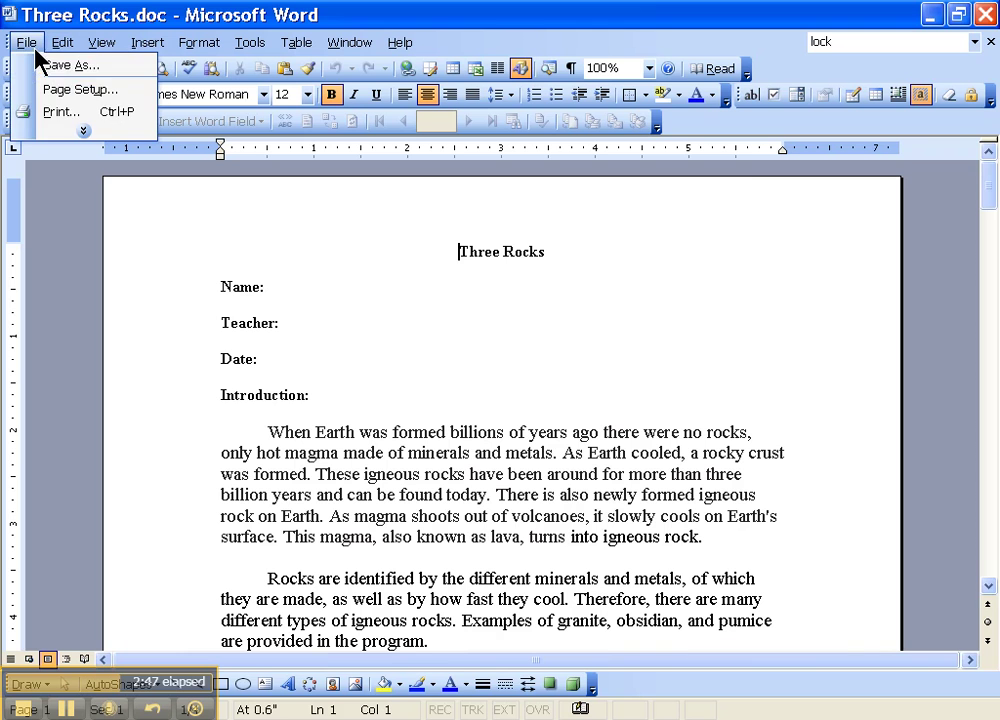
{"action": "left_click", "coordinate": [42, 113]}
{"action": "left_click", "coordinate": [543, 218]}
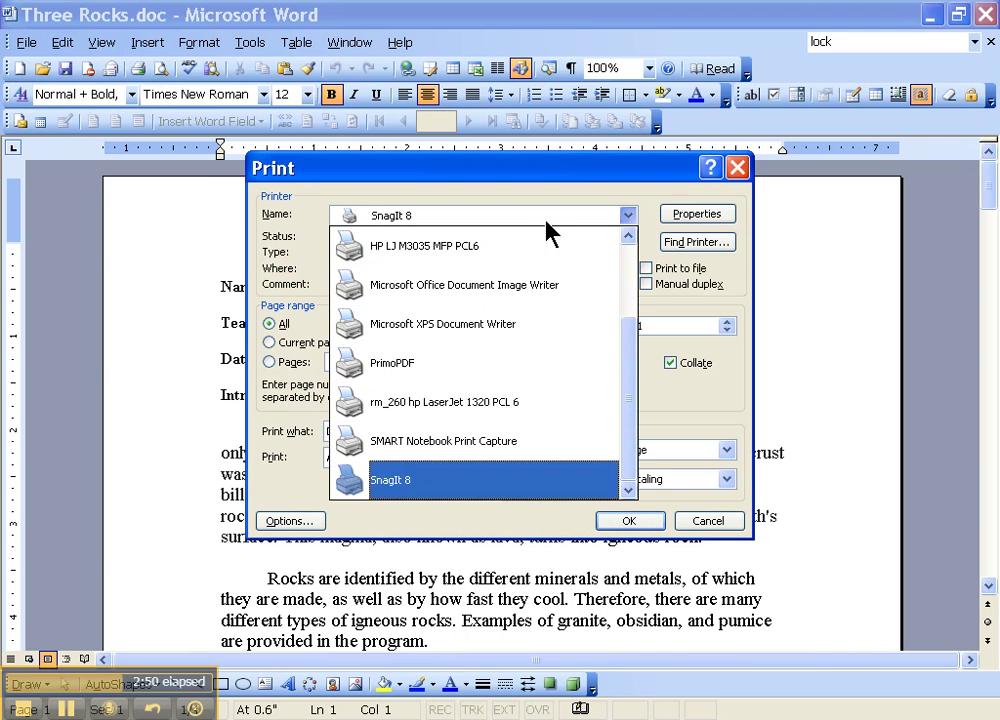
{"action": "left_click", "coordinate": [421, 480]}
{"action": "left_click", "coordinate": [606, 521]}
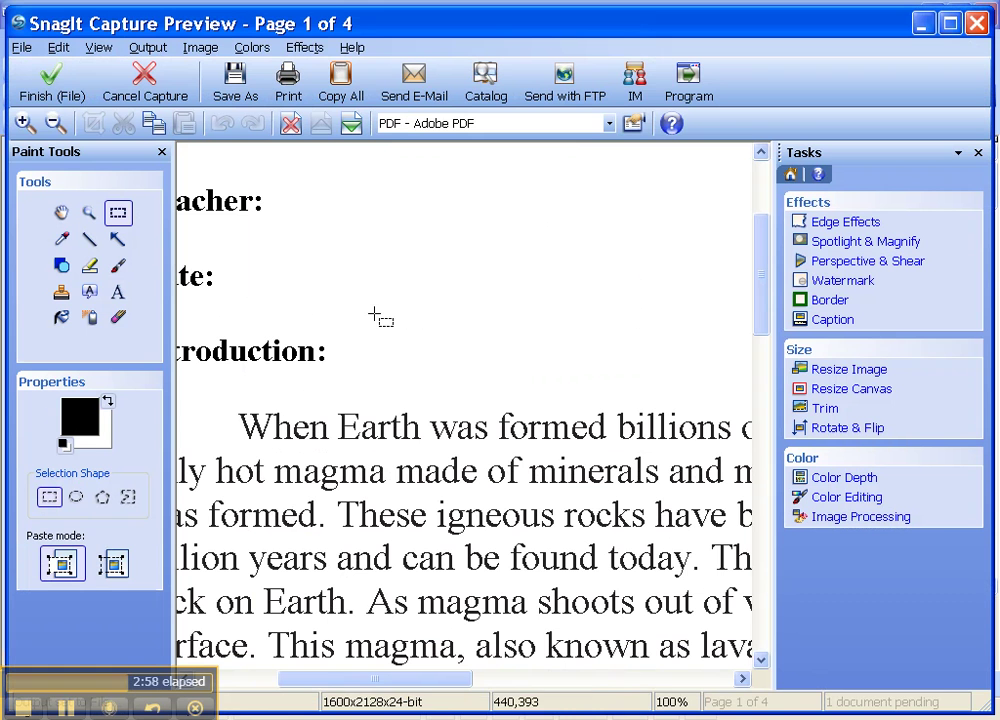
Start Save As, dismiss the multipage tip, then cancel to stay in the preview.
{"action": "left_click", "coordinate": [238, 86]}
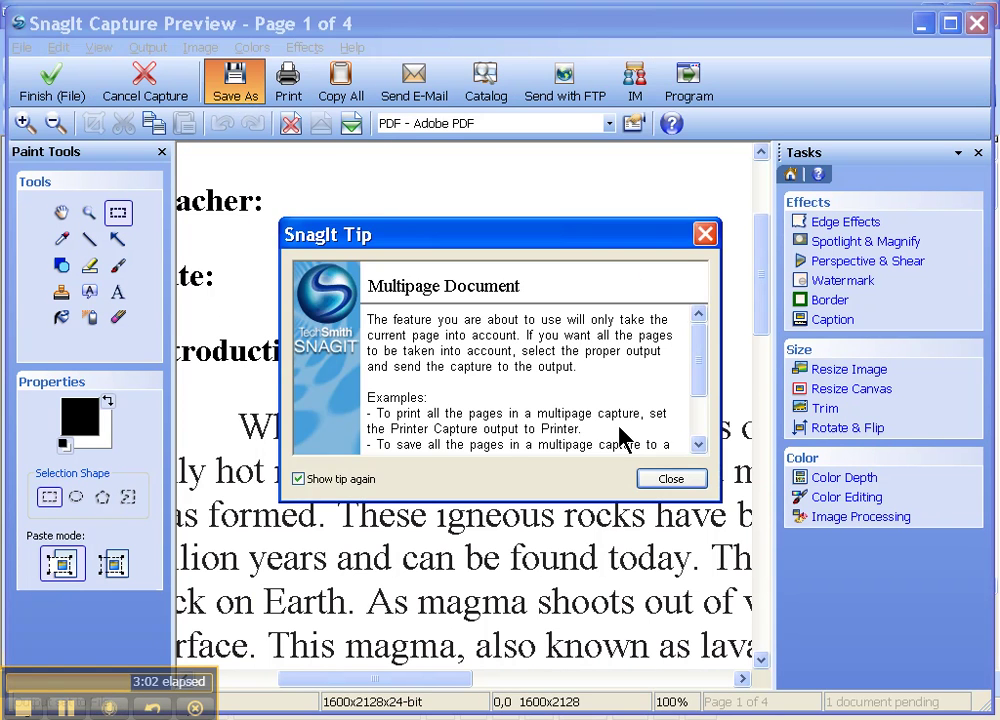
{"action": "left_click", "coordinate": [662, 480]}
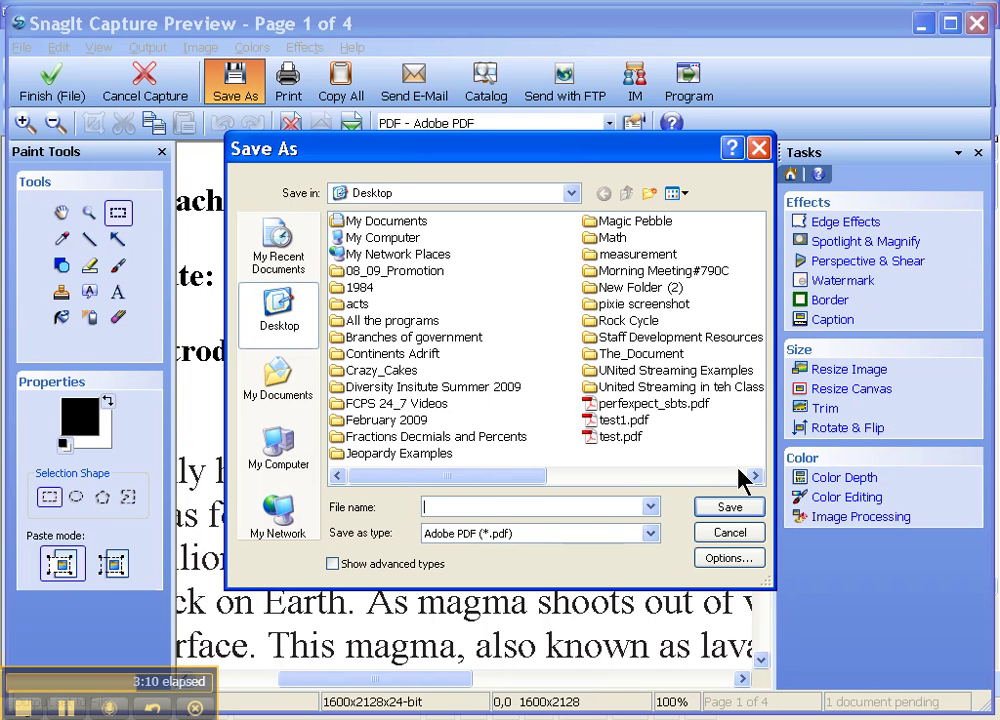
{"action": "left_click", "coordinate": [734, 533]}
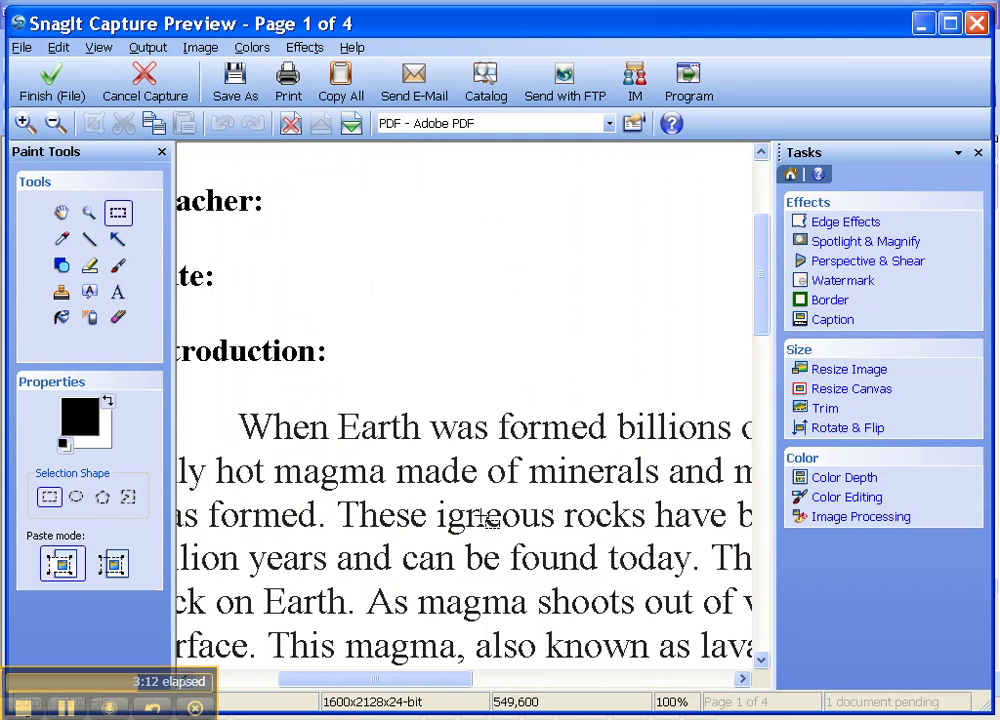